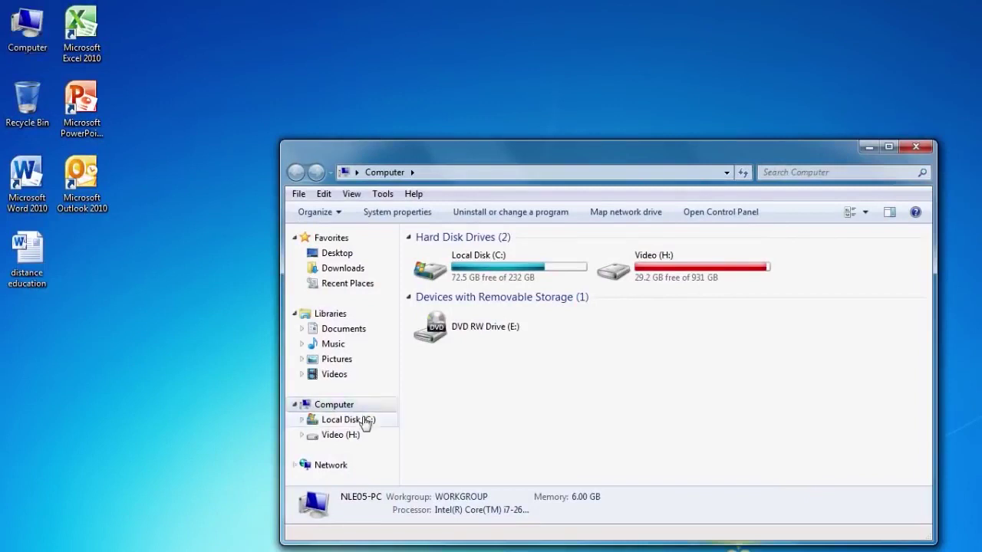
- Browse drive C: through Users, CPL and My Documents into the CPL folder and select an item in it
double_click(429, 403)
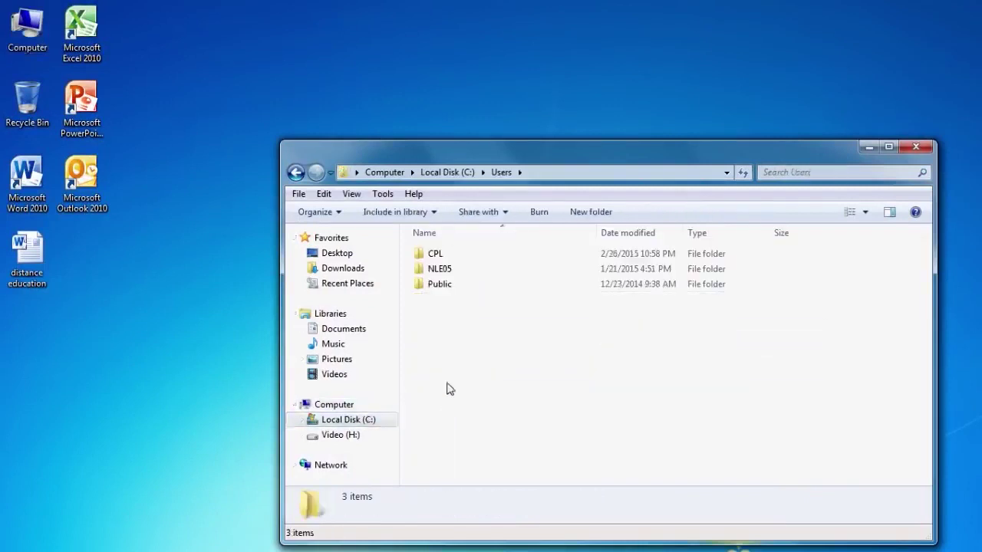
double_click(435, 254)
double_click(441, 329)
click(438, 269)
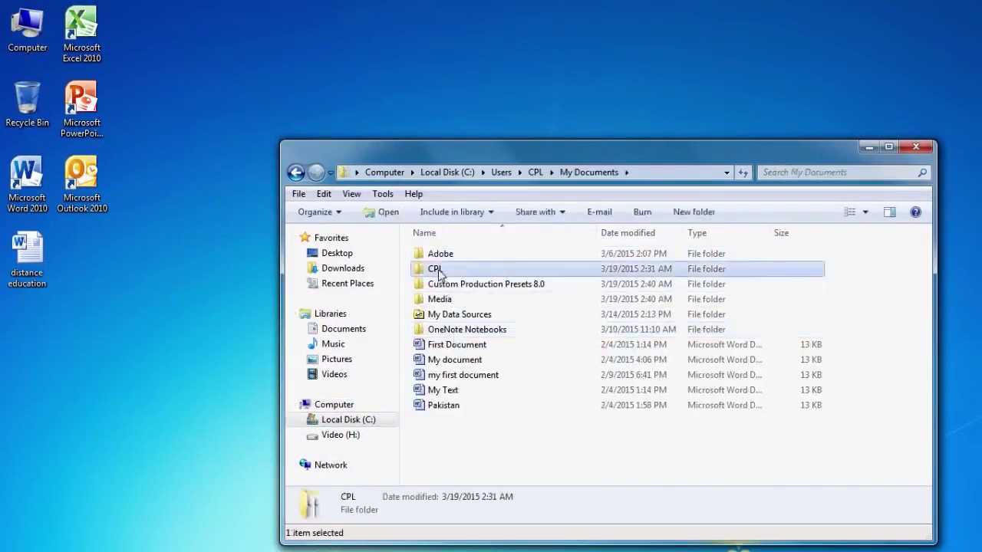
double_click(438, 270)
click(453, 317)
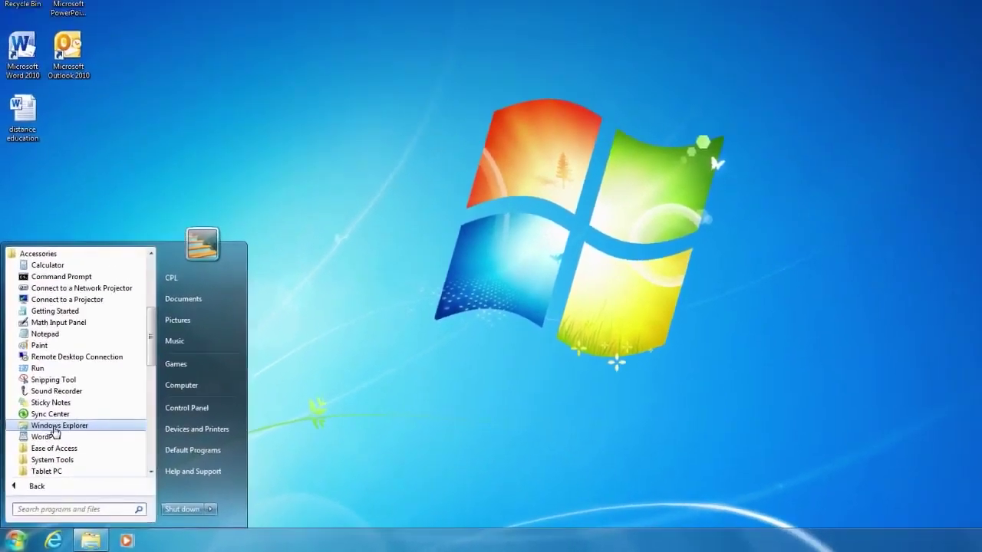
- Open Windows Explorer, display the drives under Computer, and check the free space and total size of New Volume (D:)
click(55, 426)
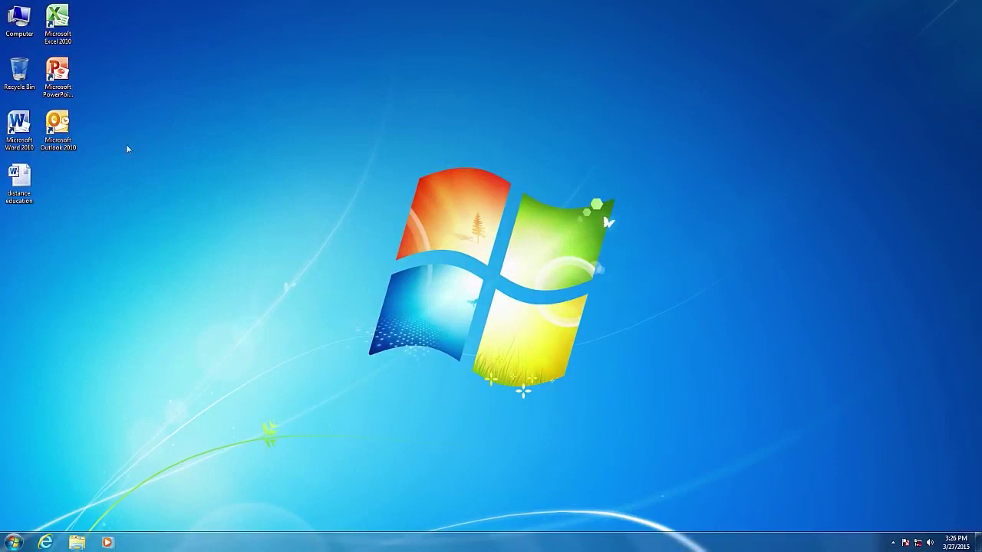
double_click(23, 23)
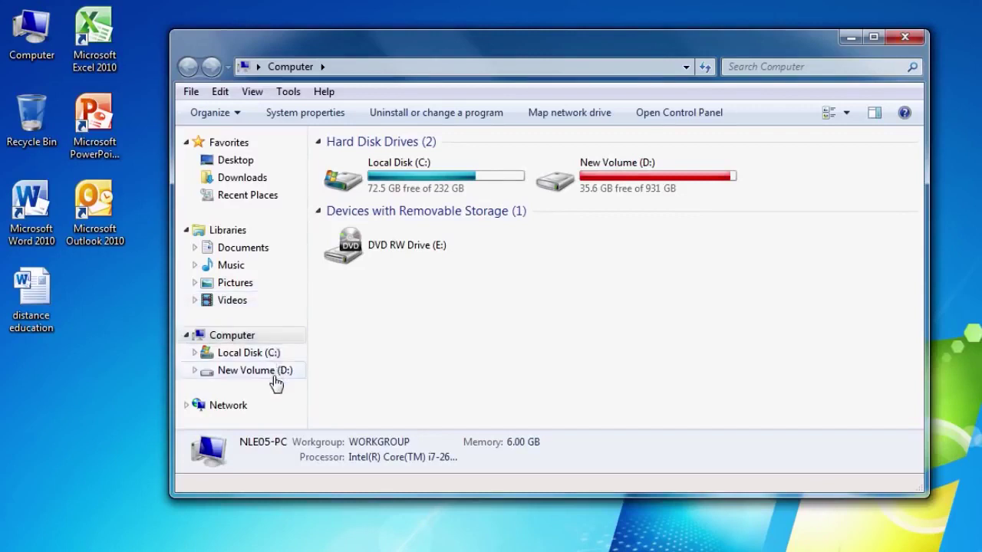
click(234, 337)
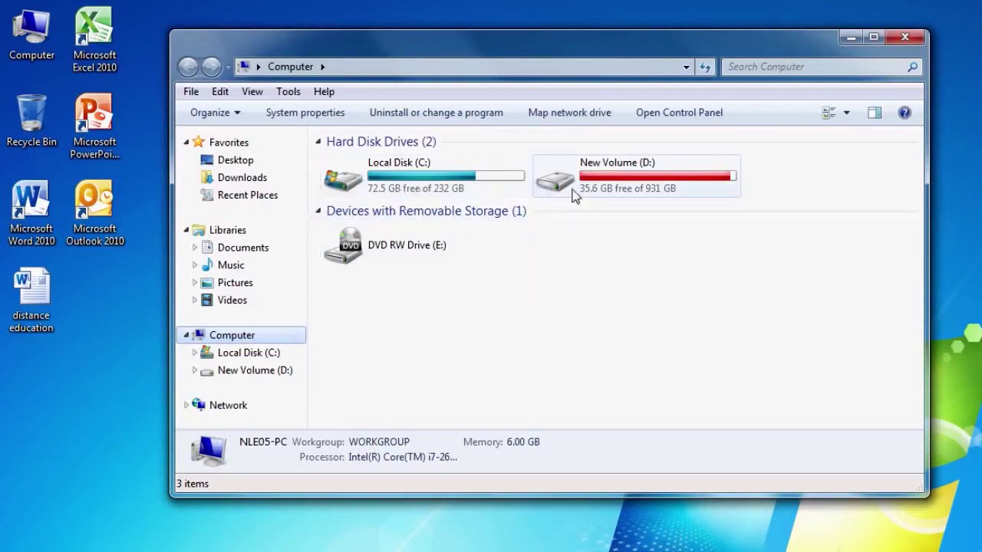
mouse_move(649, 196)
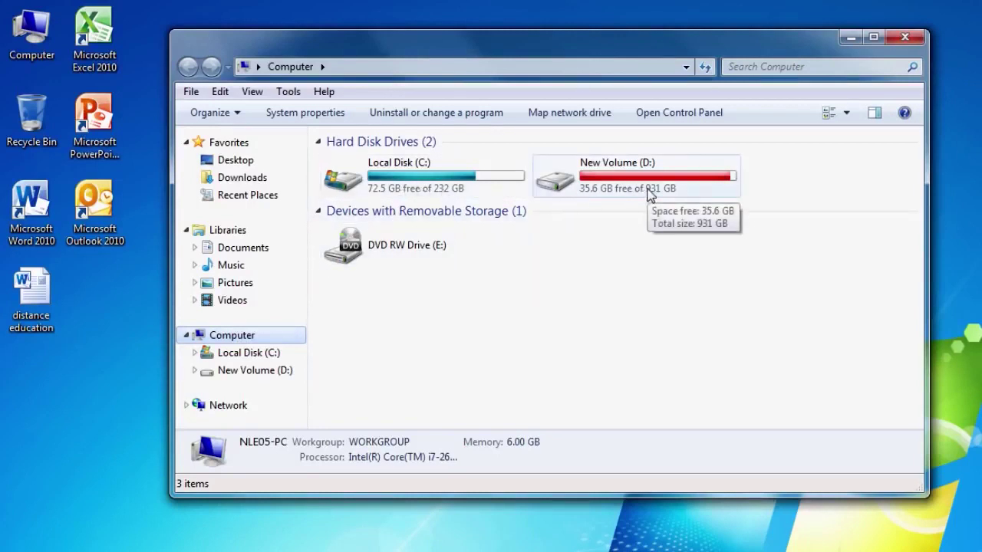
- Open New Volume (D:), select the CPL folder, and bring up the file commands
click(255, 370)
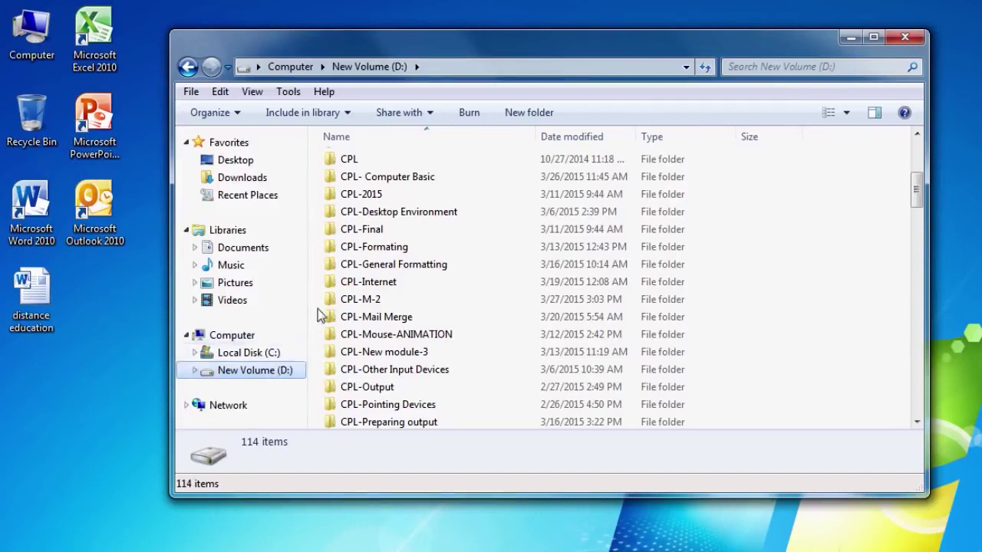
click(353, 161)
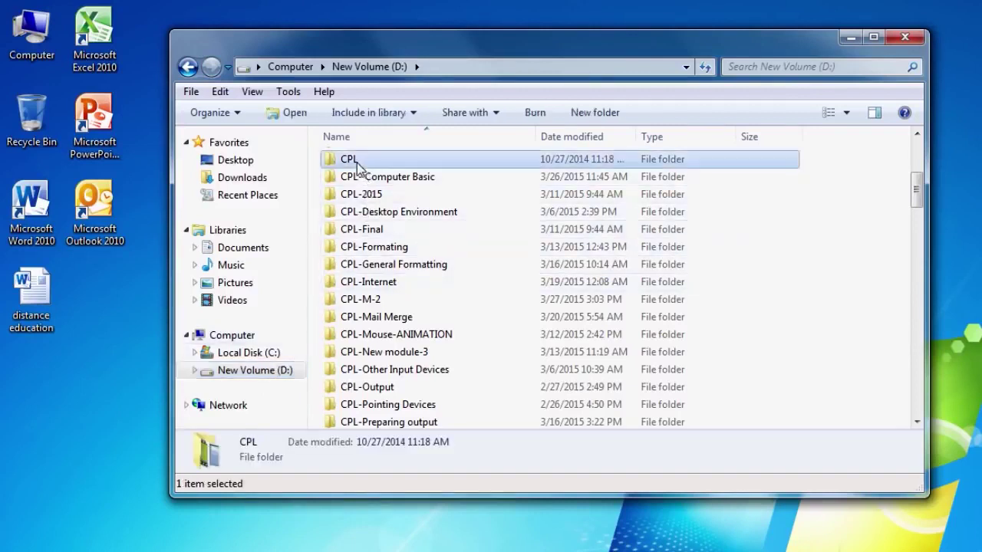
click(193, 92)
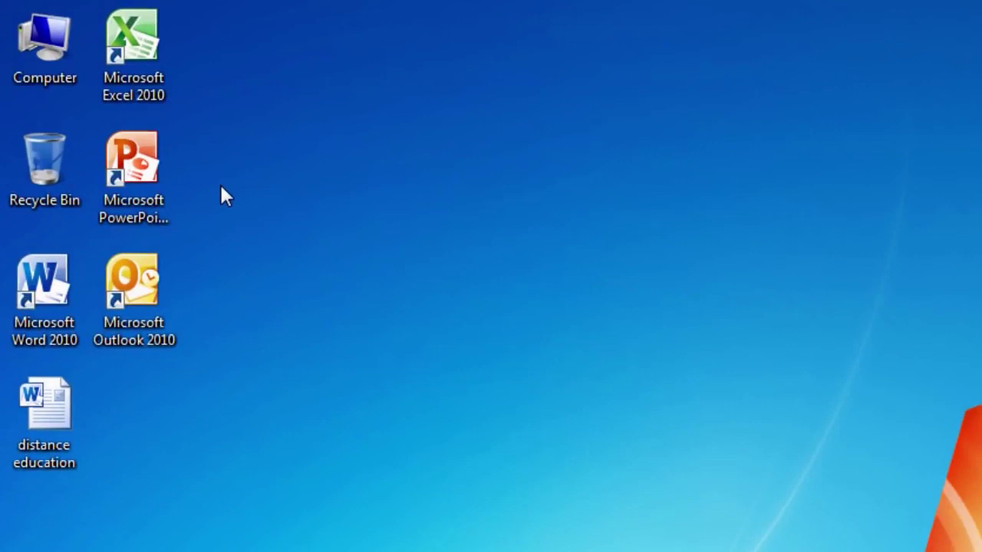
- Create a new folder on the desktop and keep its default name, New folder
right_click(221, 187)
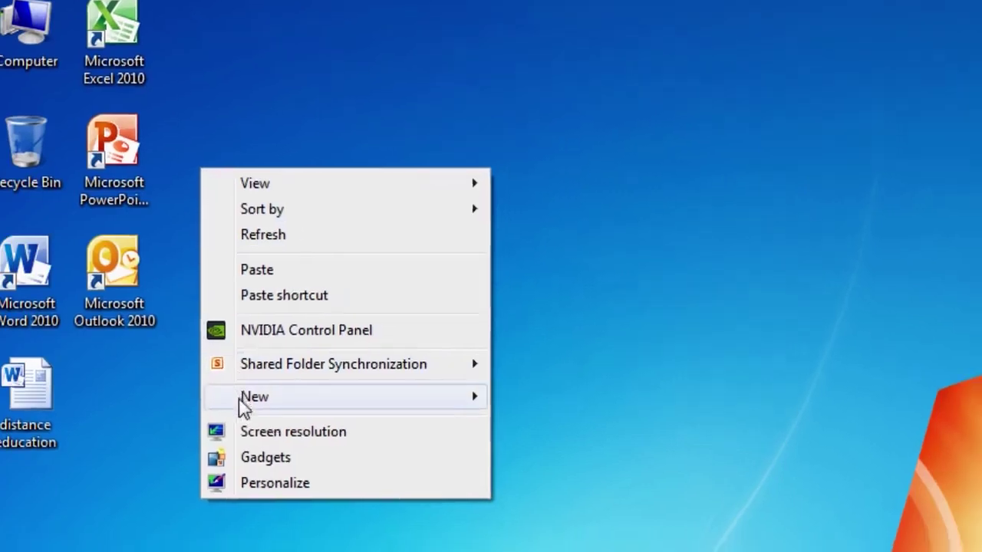
mouse_move(272, 424)
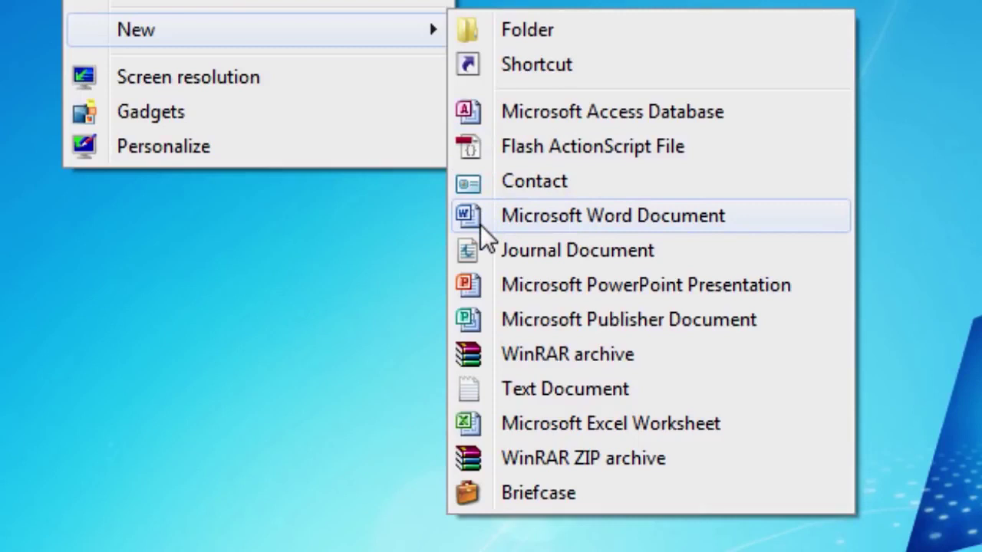
click(519, 33)
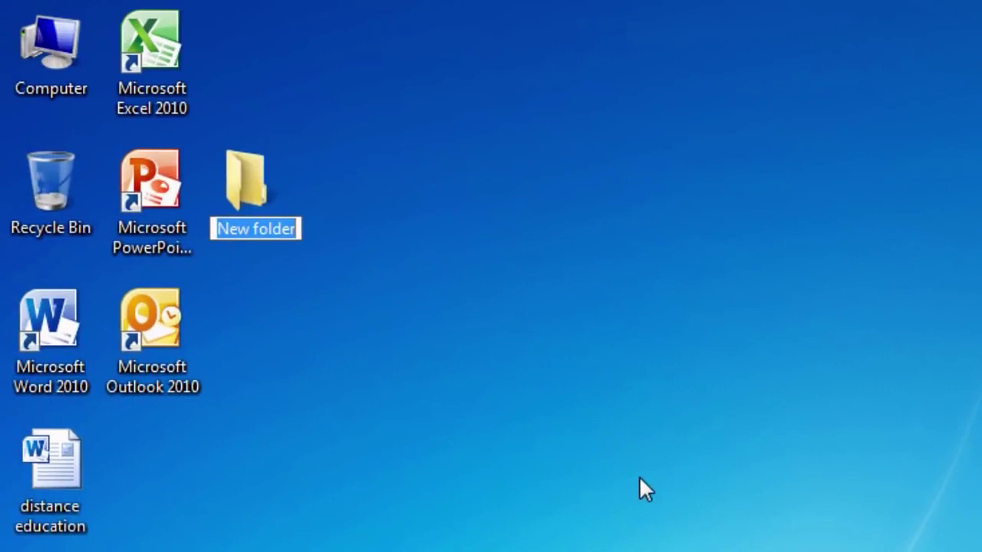
key(Return)
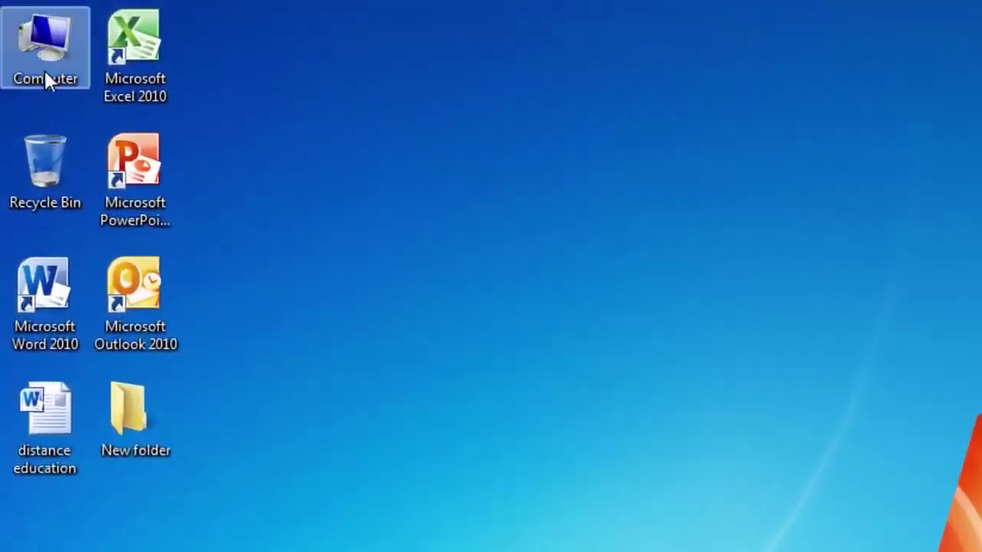
- Create a desktop shortcut to the Program Files folder on Local Disk (C:) and close the Explorer window
double_click(46, 79)
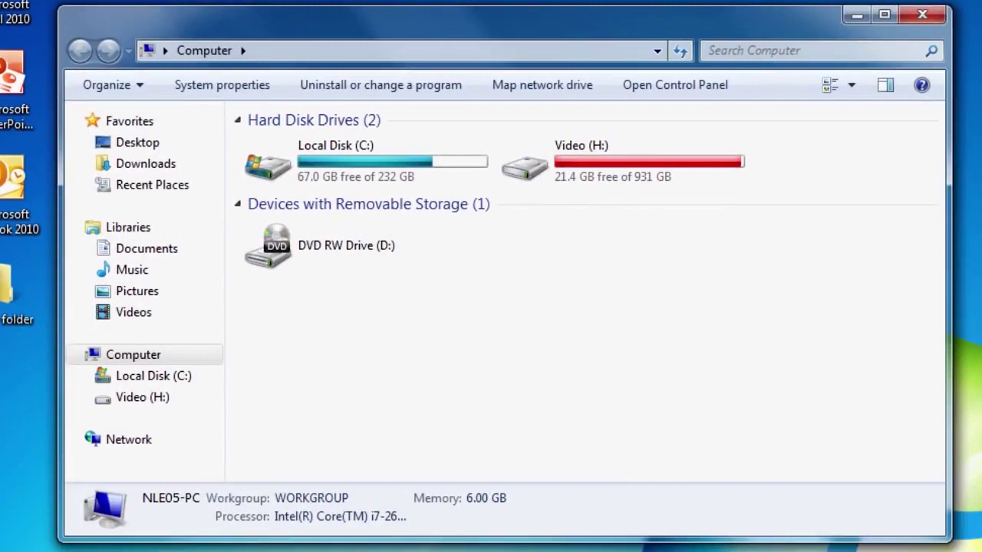
double_click(356, 159)
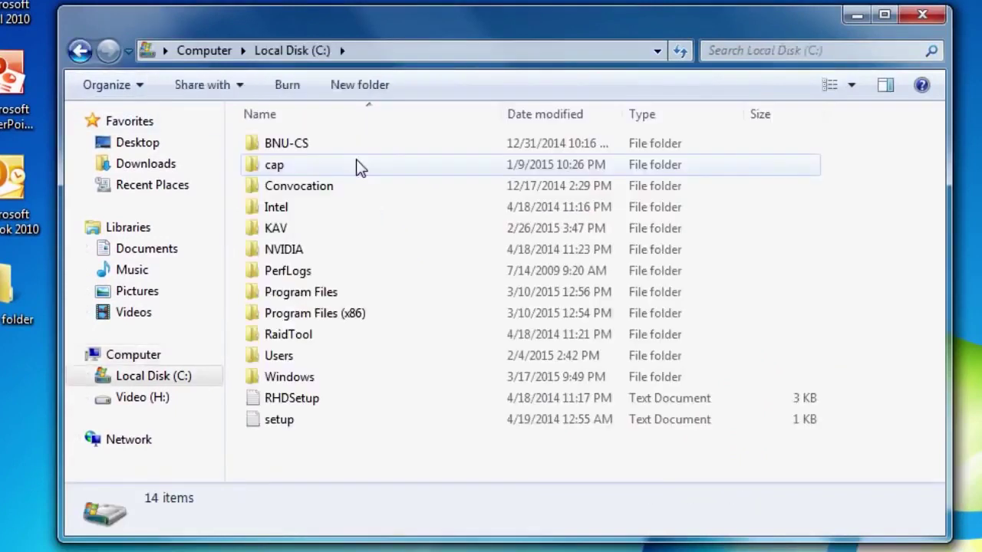
right_click(318, 299)
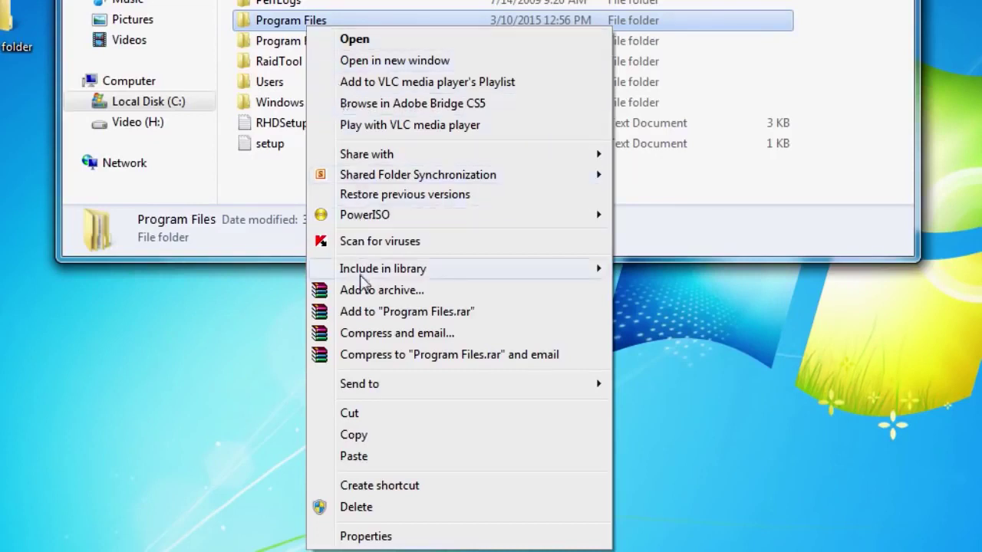
mouse_move(362, 386)
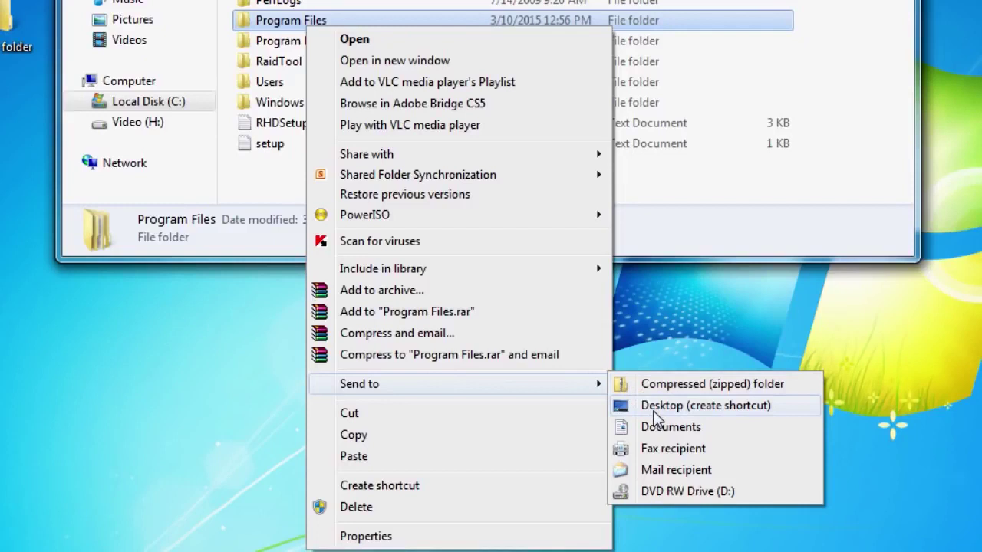
click(730, 409)
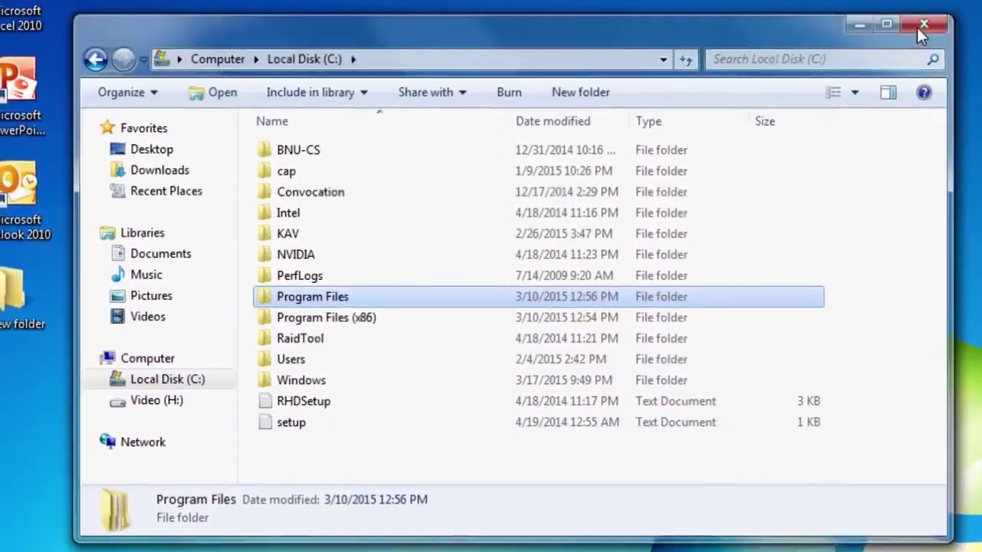
click(921, 28)
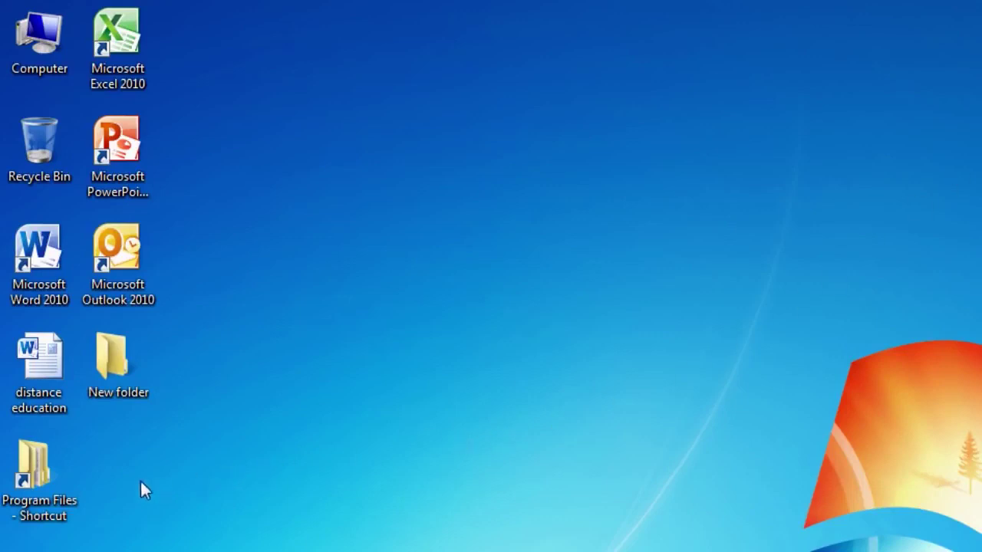
click(43, 481)
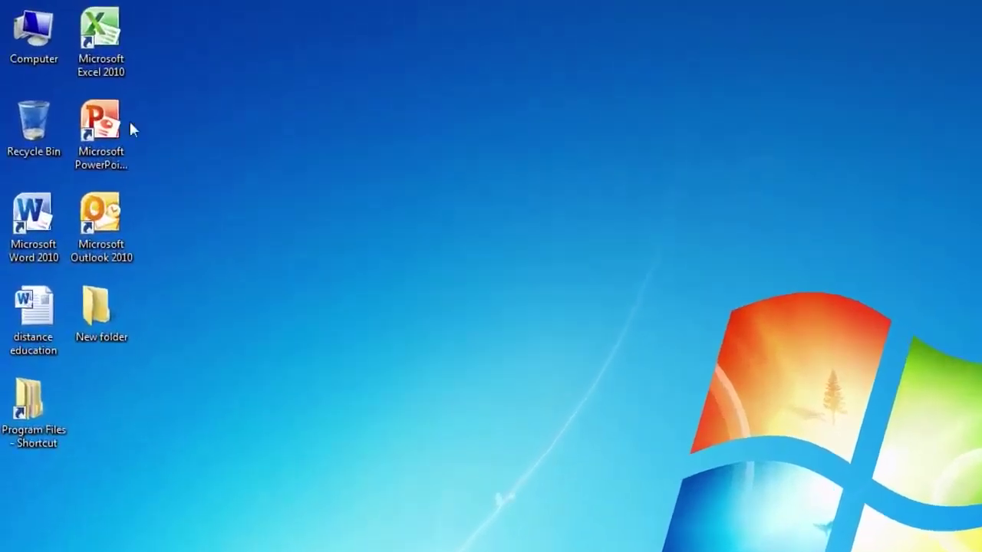
- Open the Computer window, enlarge it upward from its upper-left corner, and shrink it from its lower-left corner
double_click(43, 43)
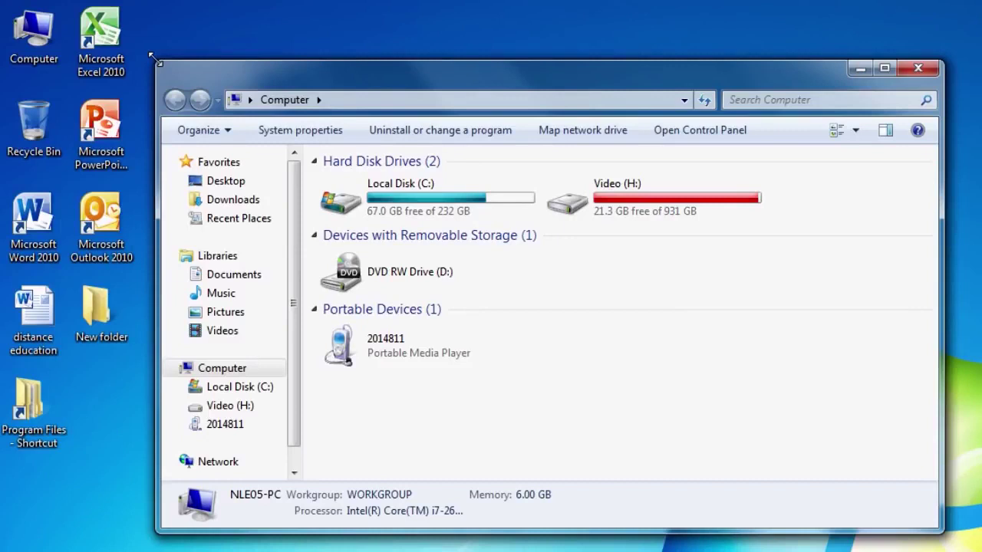
drag(152, 58, 153, 12)
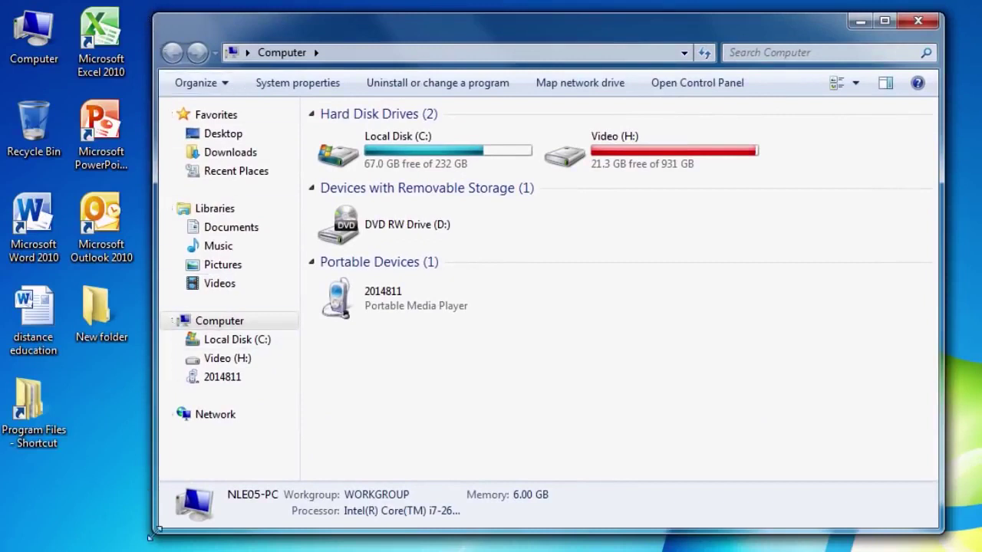
drag(159, 529, 184, 466)
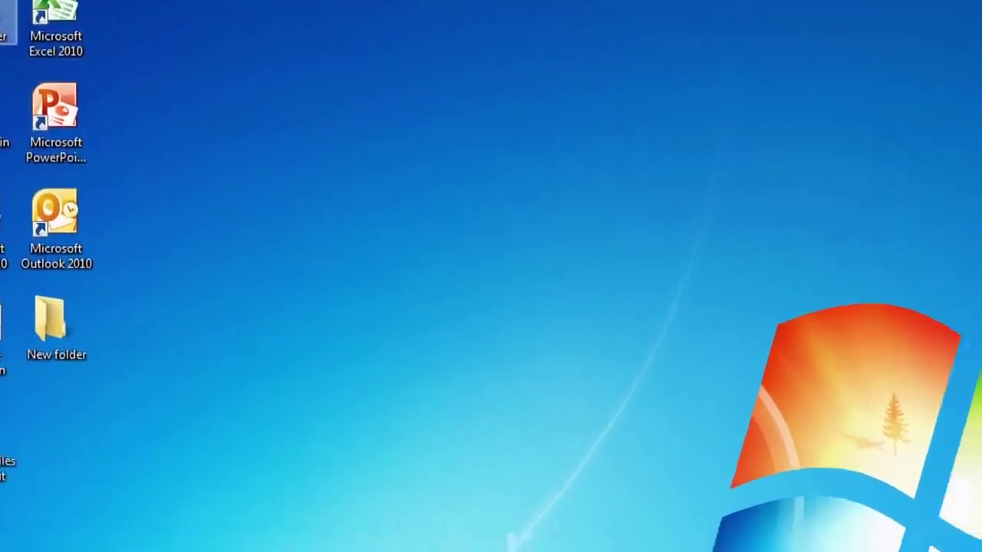
- Open the Computer window and review the tools commands and the edit commands it offers
double_click(46, 42)
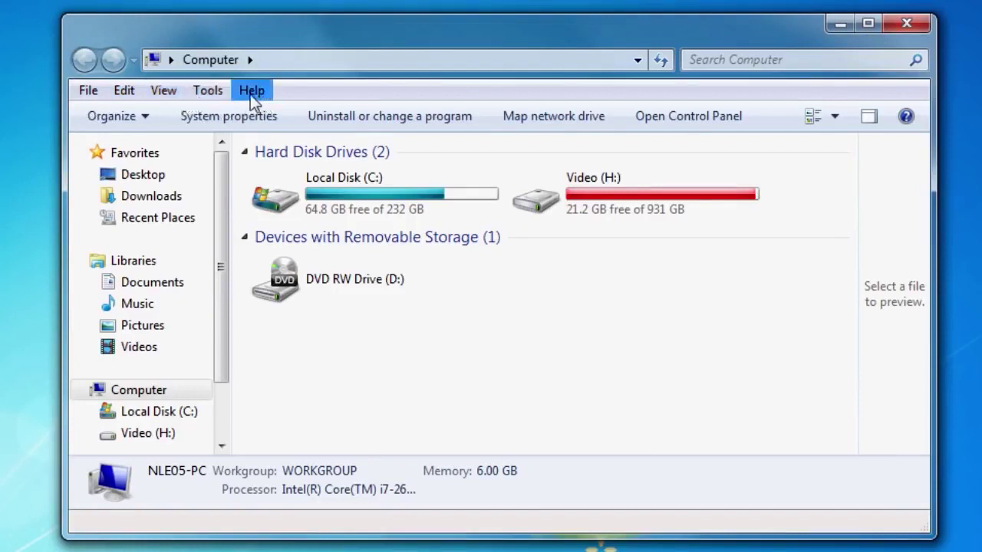
click(208, 97)
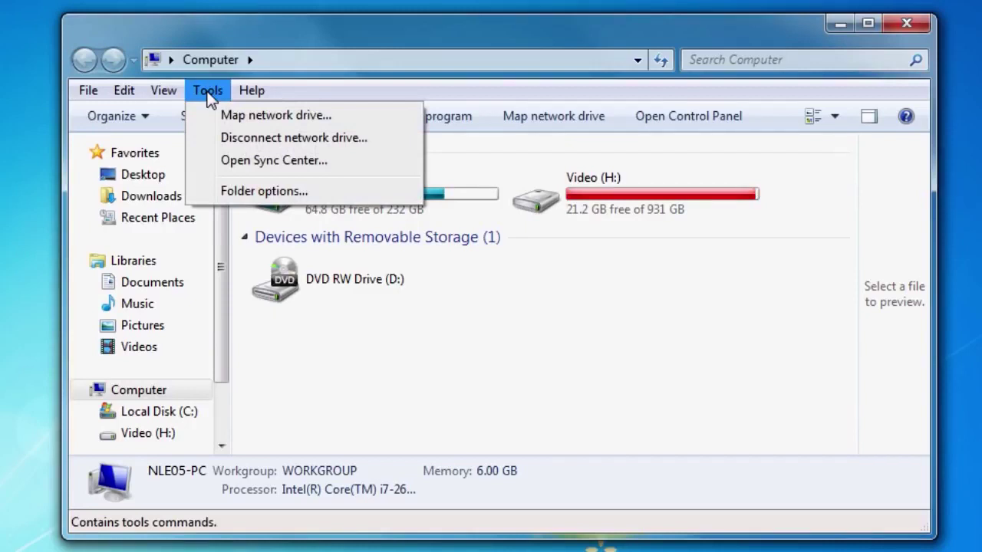
click(209, 97)
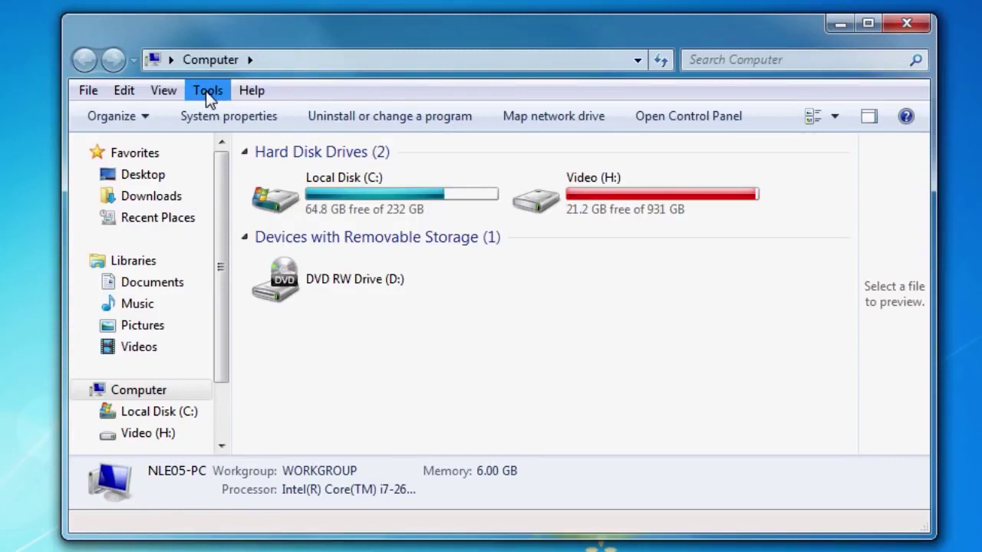
click(124, 92)
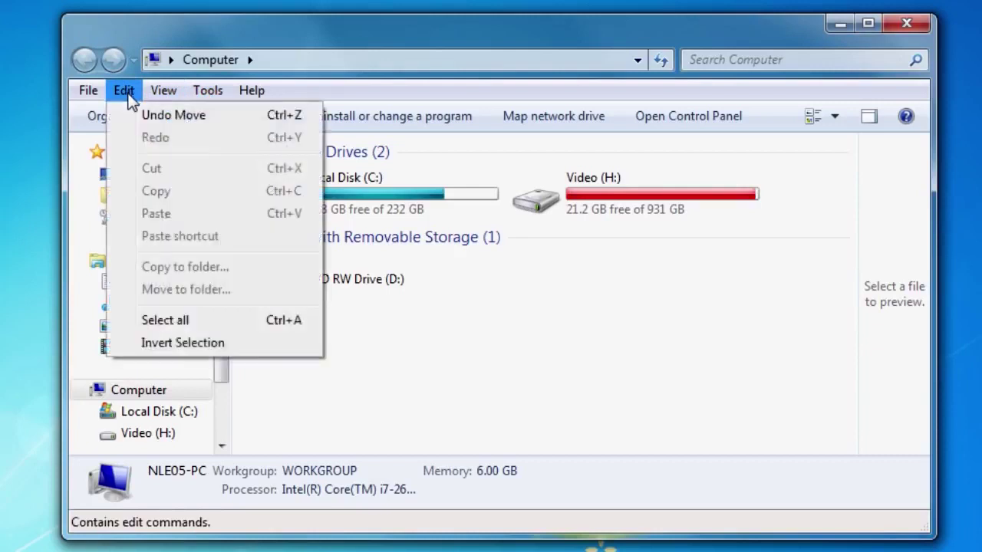
click(128, 94)
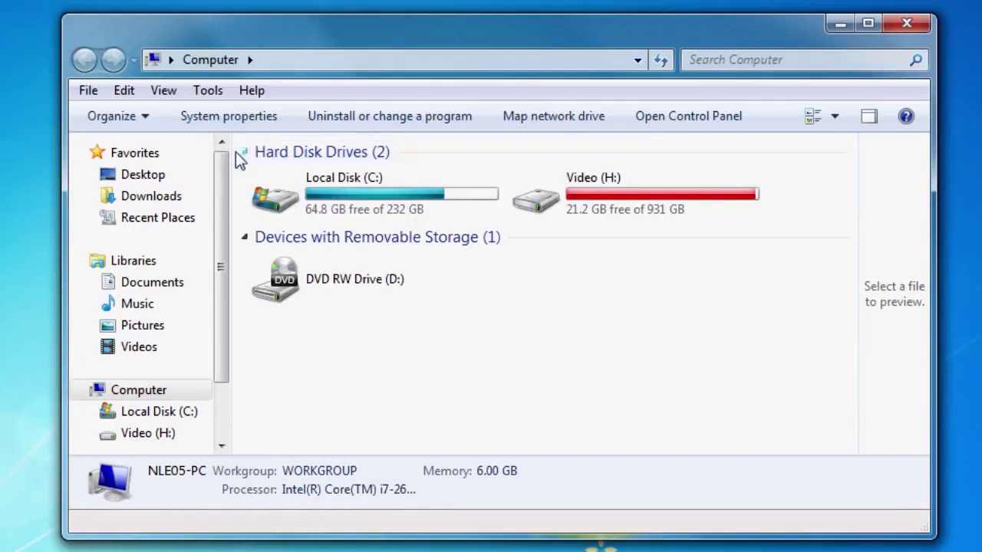
- Browse between the Documents library and Computer in the navigation pane, selecting the CPL folder and the My Text document
click(164, 295)
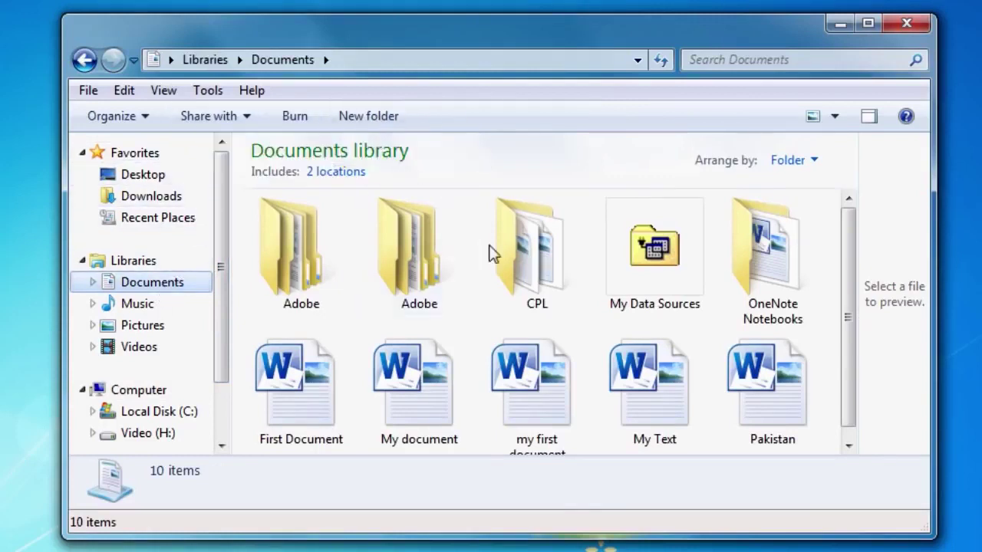
click(549, 290)
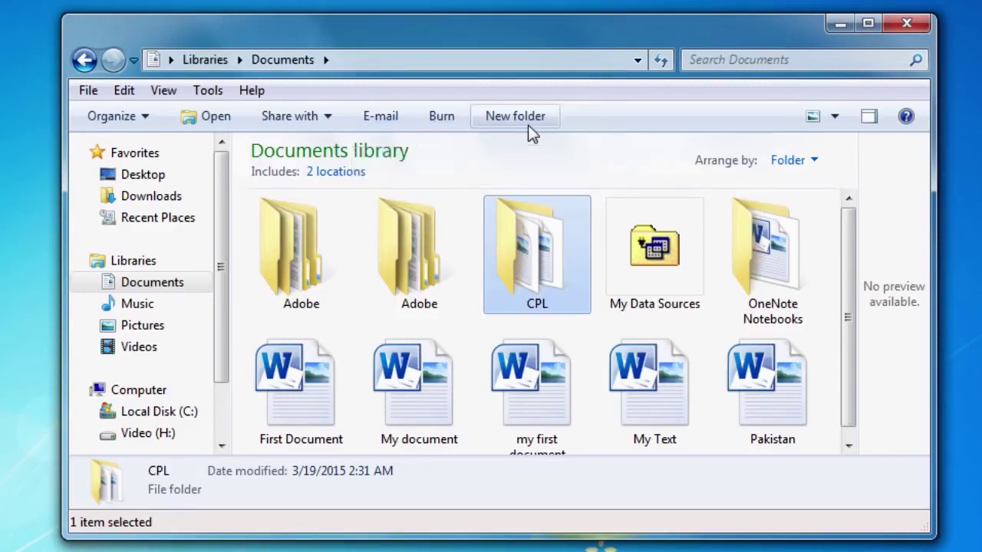
click(163, 391)
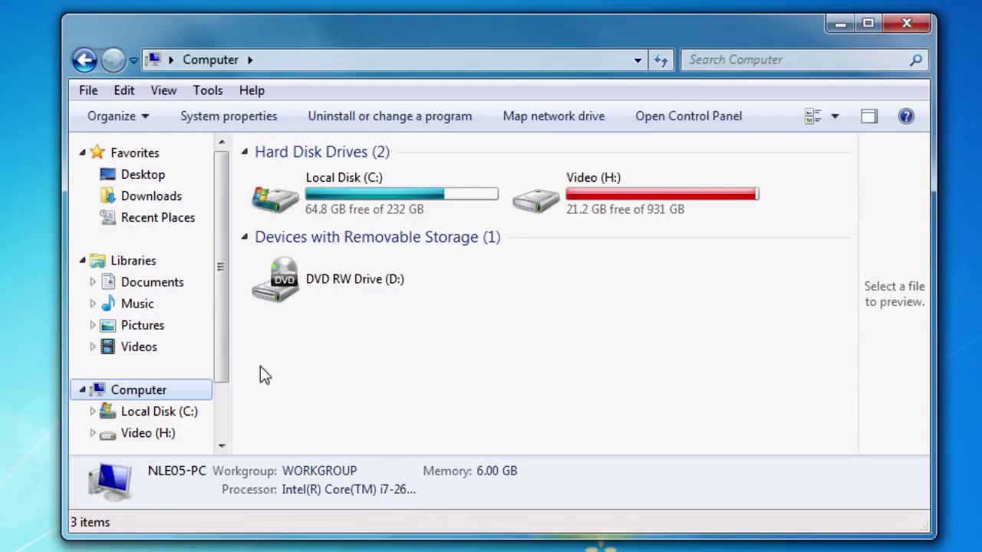
click(154, 284)
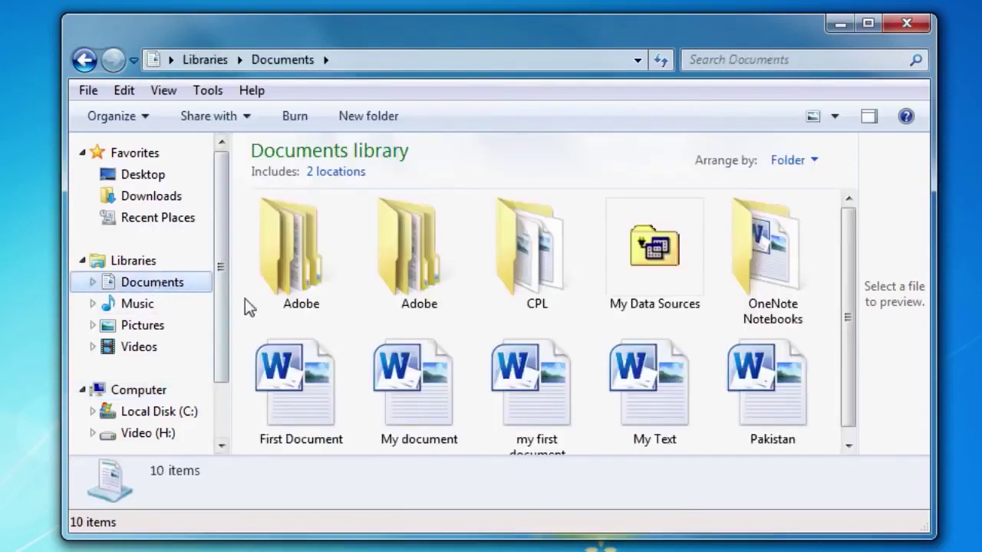
click(669, 403)
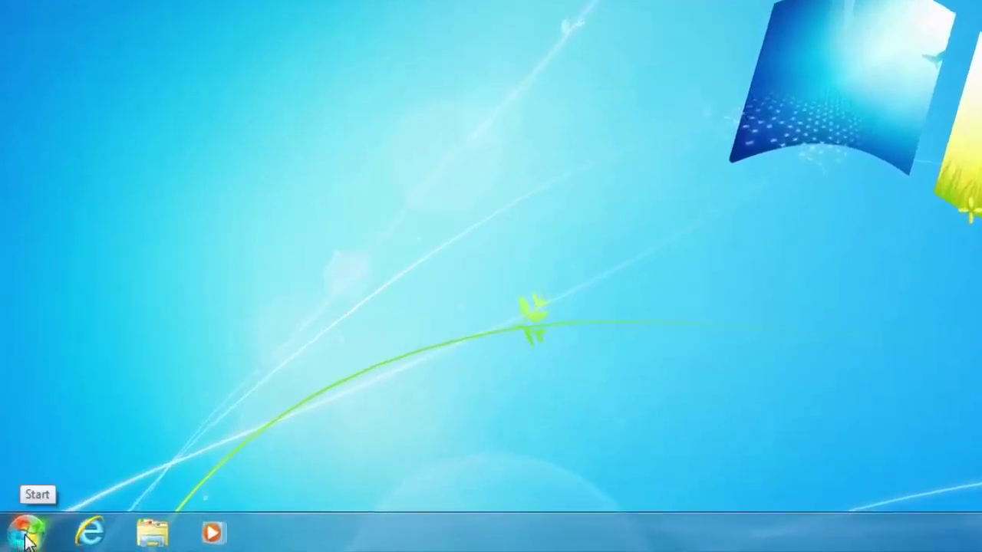
- Start Microsoft Word 2010 from the Microsoft Office program group and look at its Insert commands before returning to the Home commands
click(28, 540)
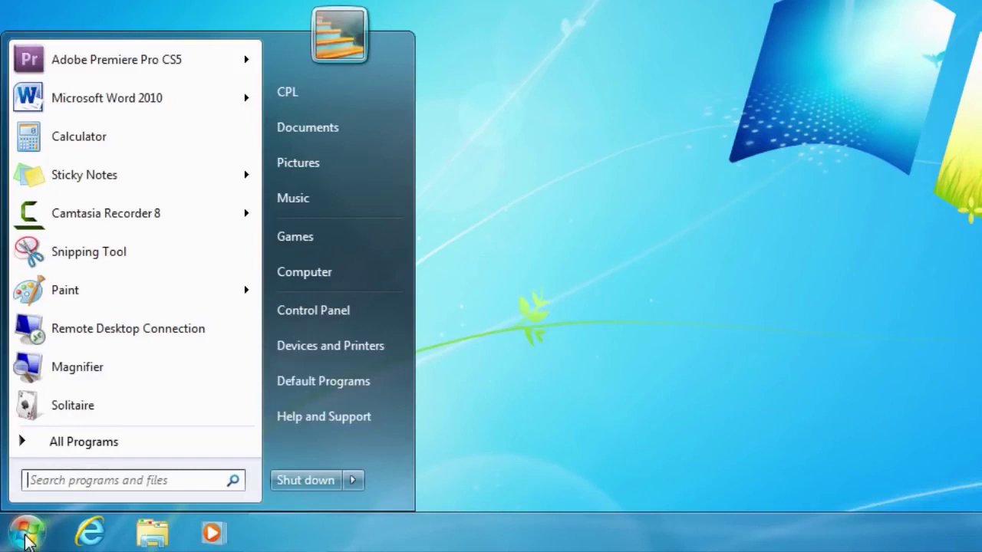
click(86, 450)
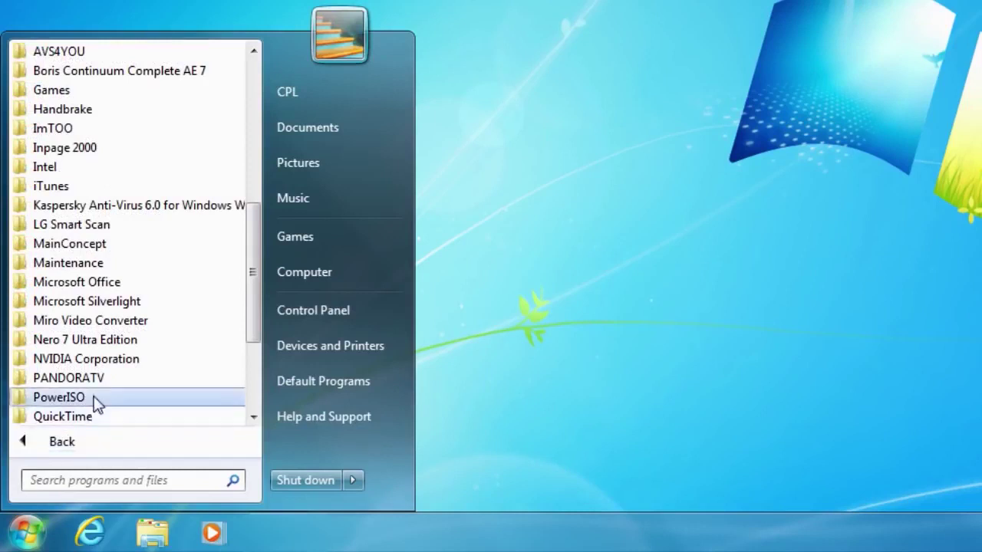
click(112, 288)
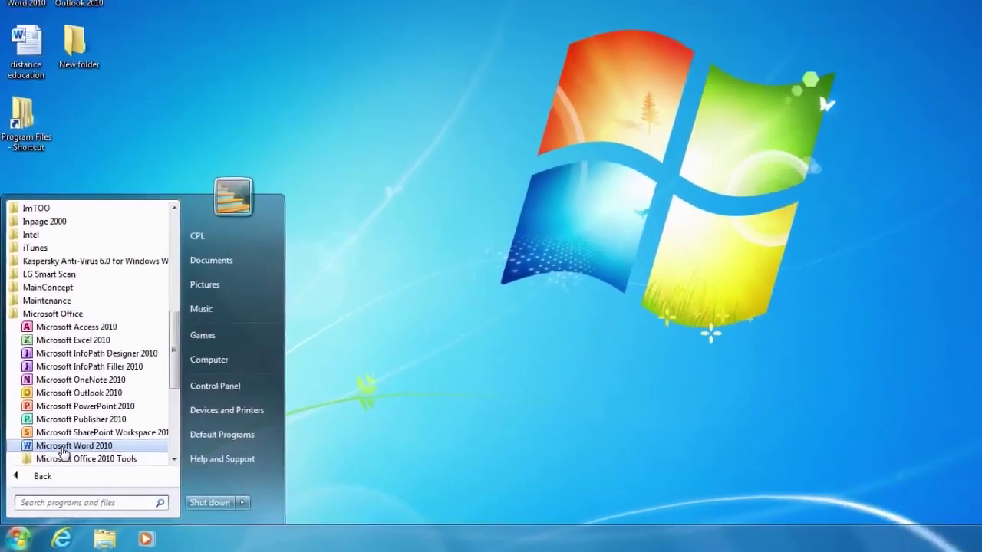
click(93, 400)
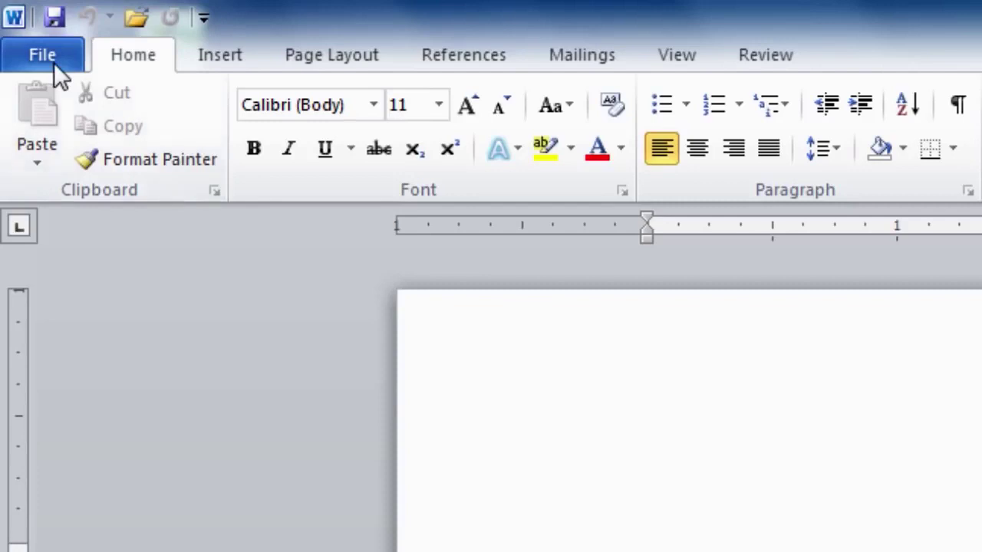
click(210, 64)
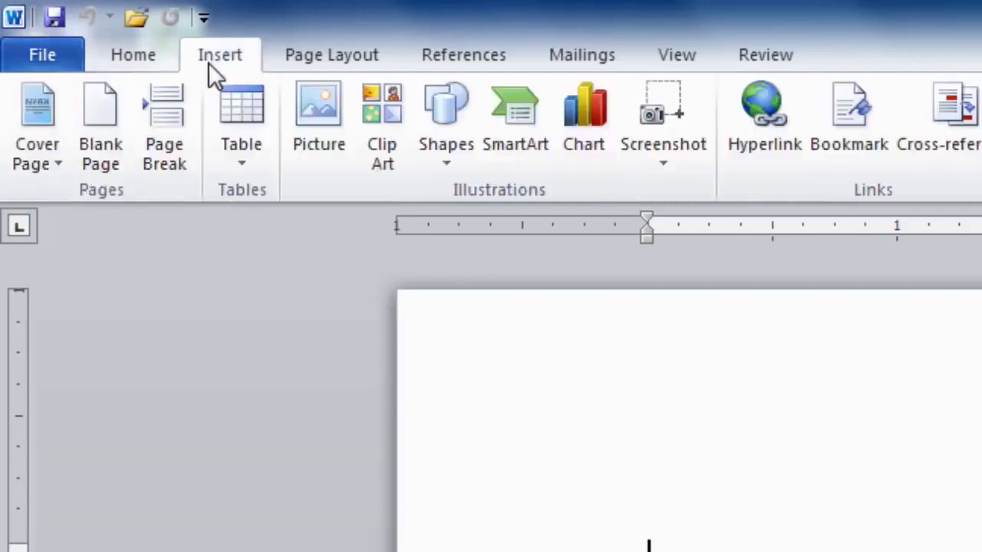
click(152, 63)
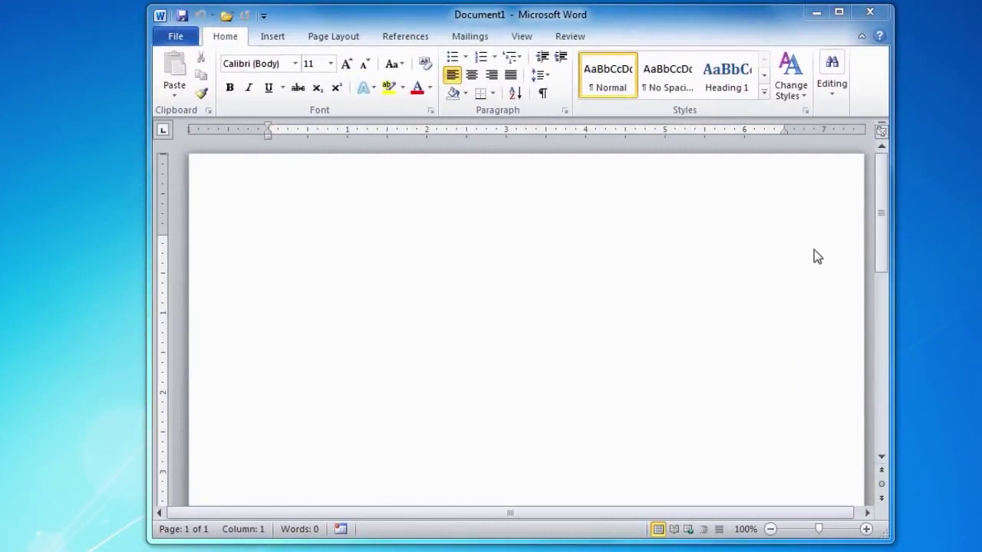
- Minimize the Word window, bring it back onto the desktop, and maximize it to fill the screen
click(818, 13)
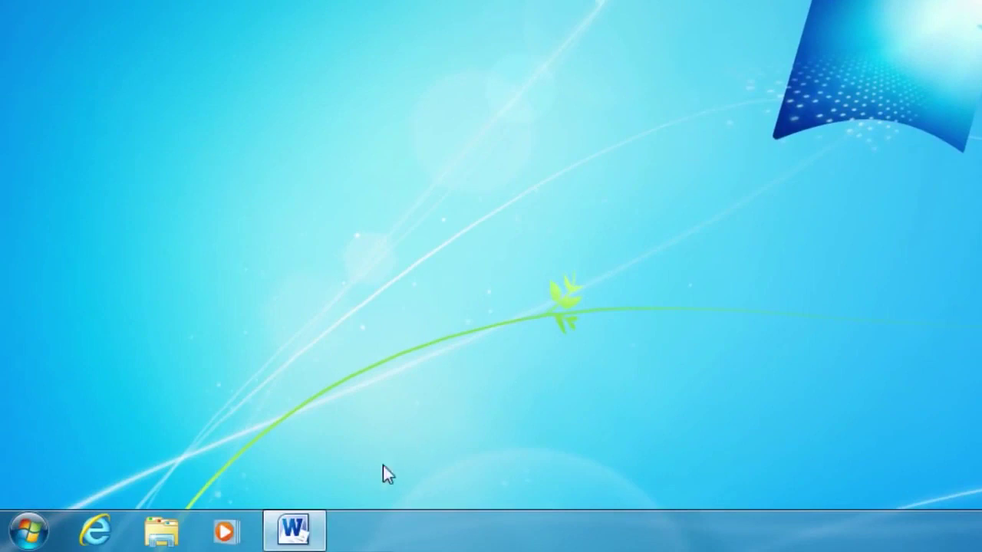
mouse_move(294, 529)
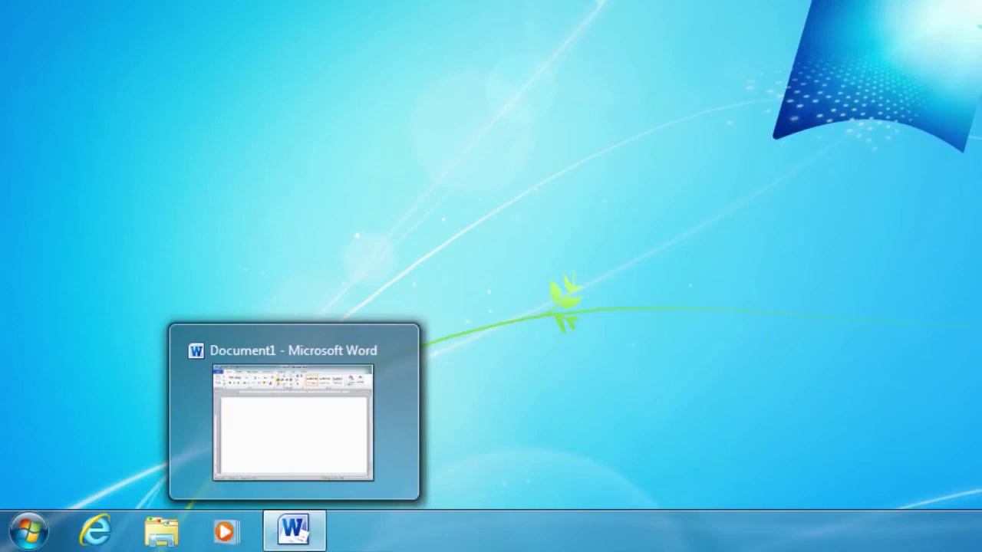
click(294, 531)
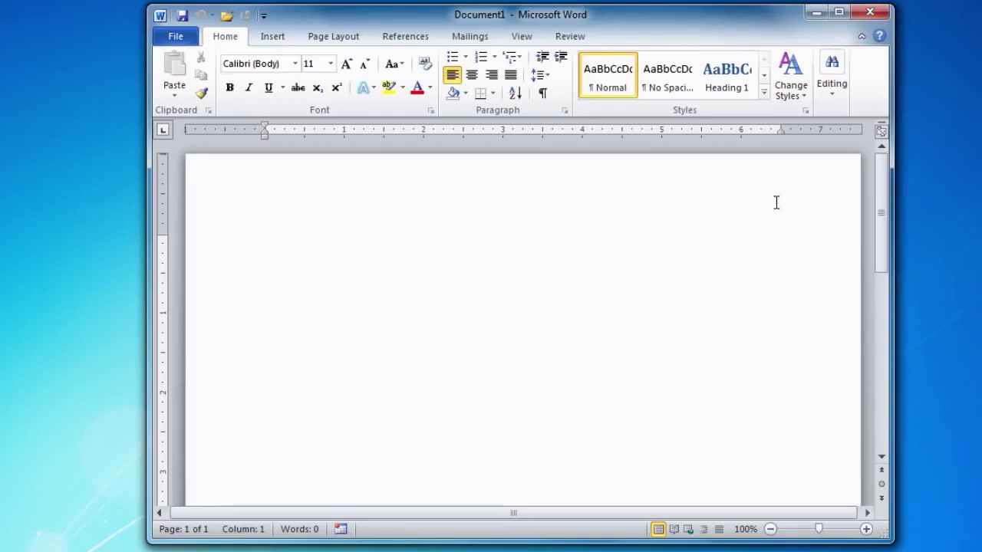
click(839, 14)
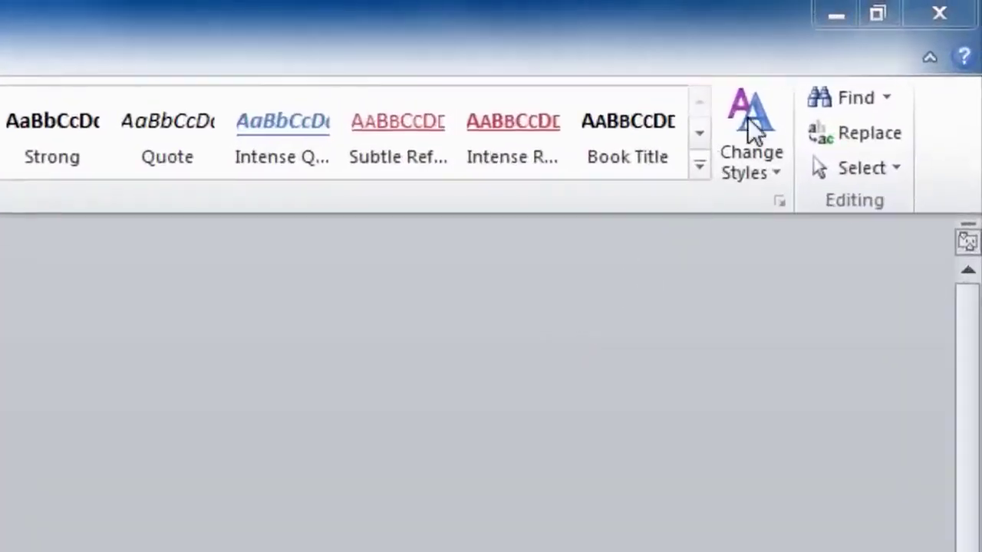
- Minimize Word, open the Computer window from the desktop, and switch back to the Document1 window
click(832, 23)
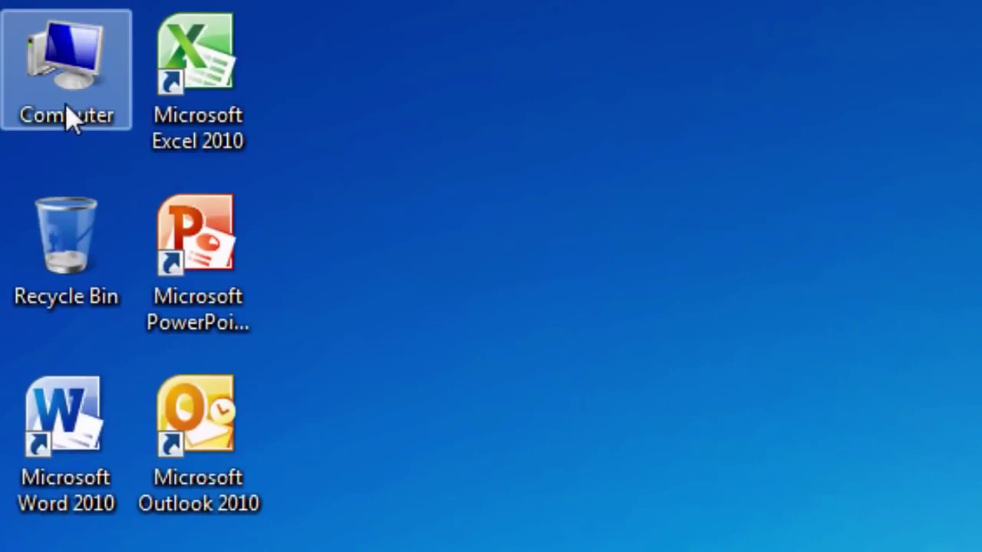
double_click(69, 119)
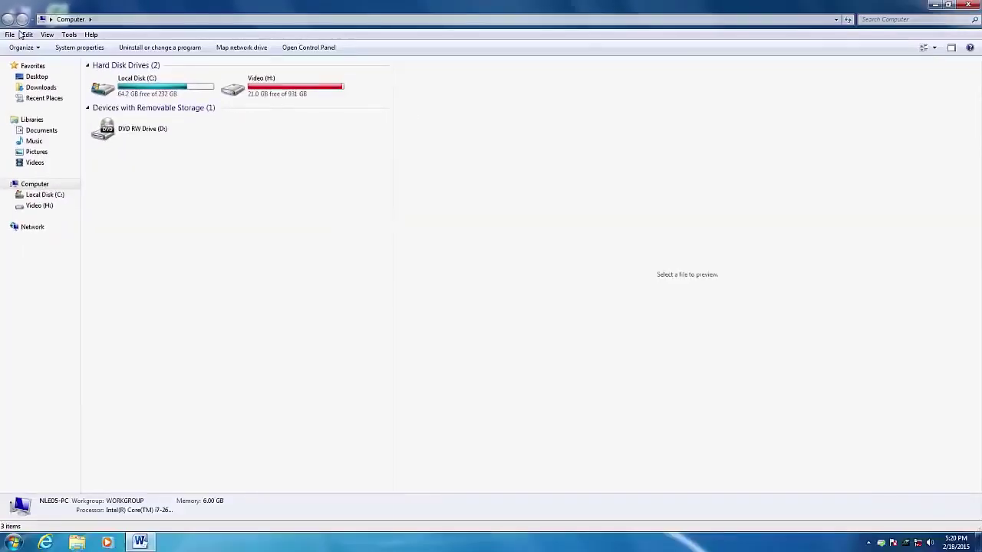
mouse_move(77, 542)
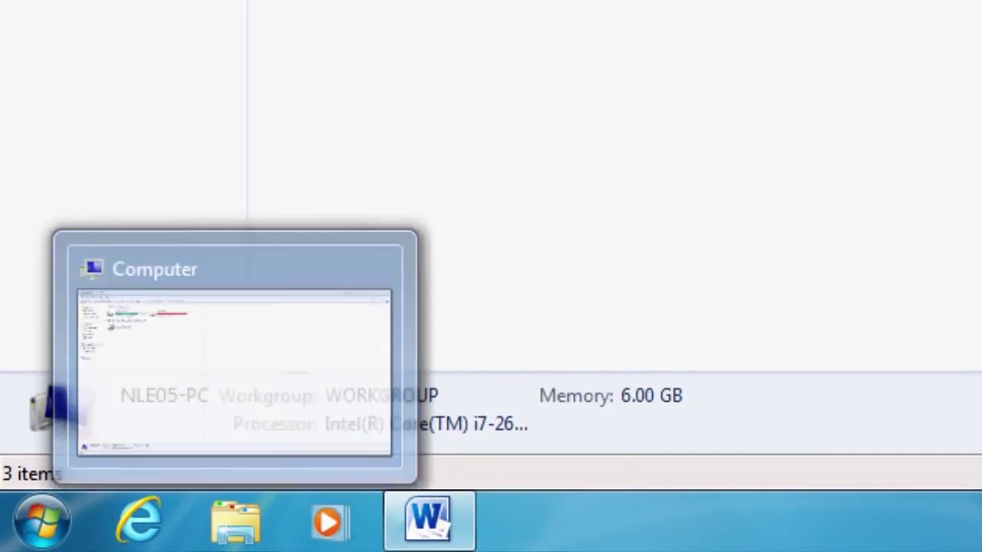
mouse_move(429, 521)
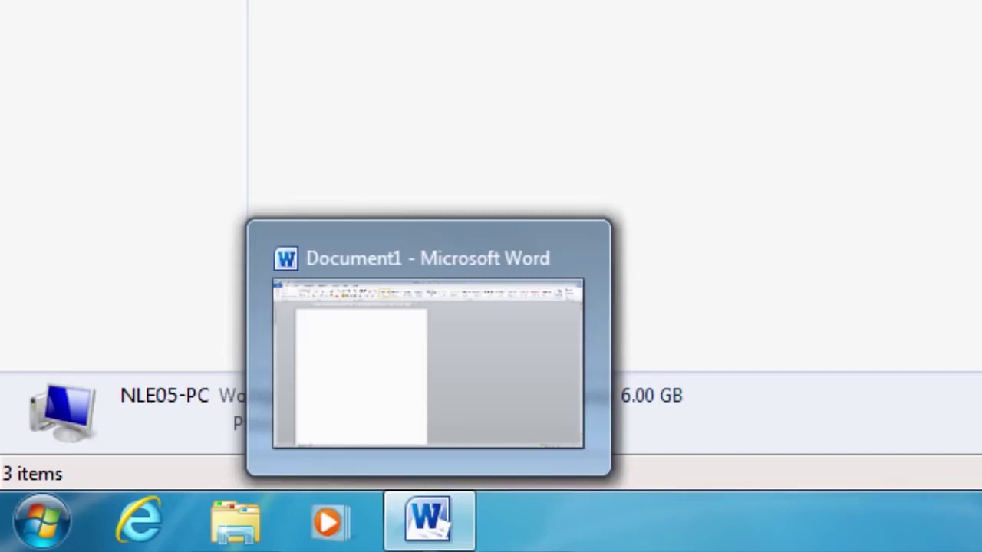
key(Return)
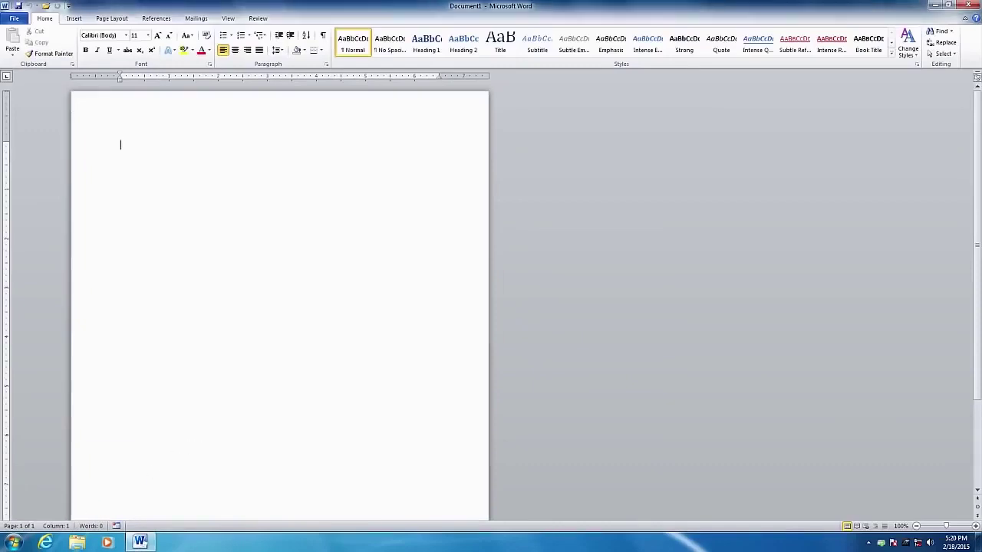
- Exit Microsoft Word using the program's own exit command
mouse_move(76, 543)
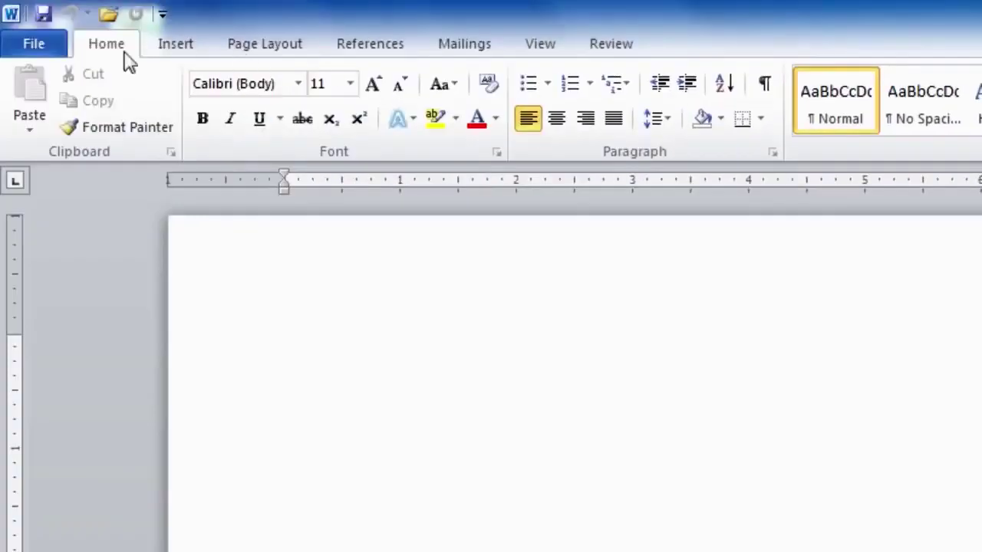
click(25, 48)
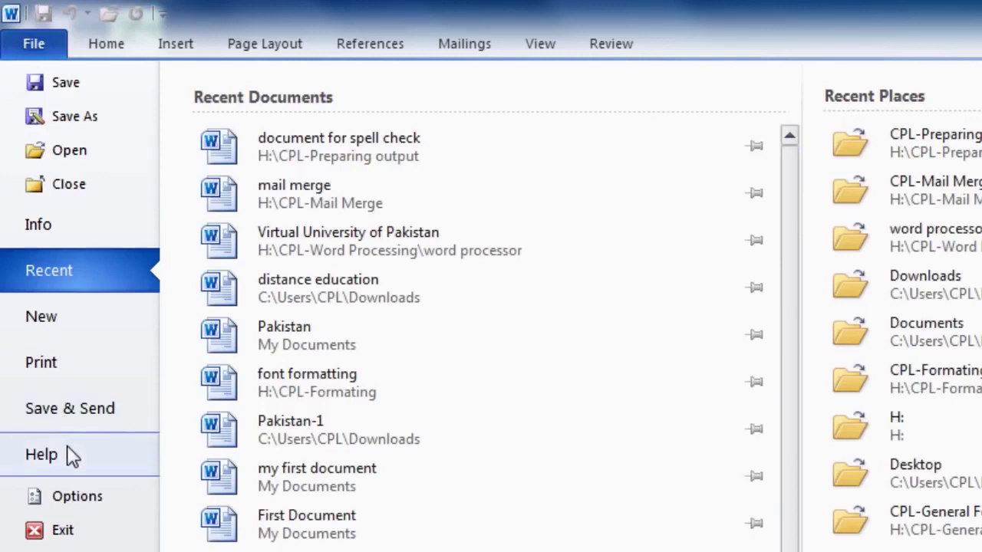
click(77, 537)
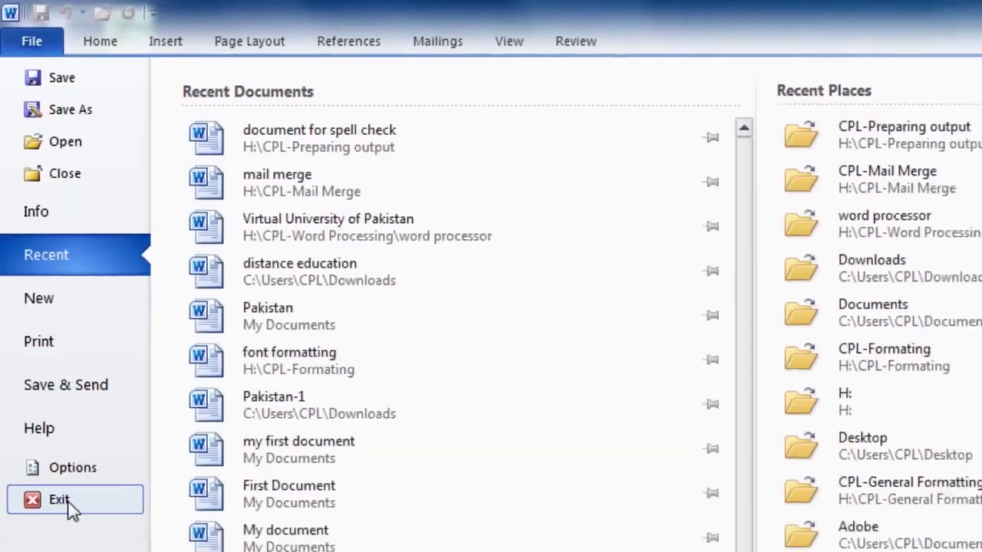